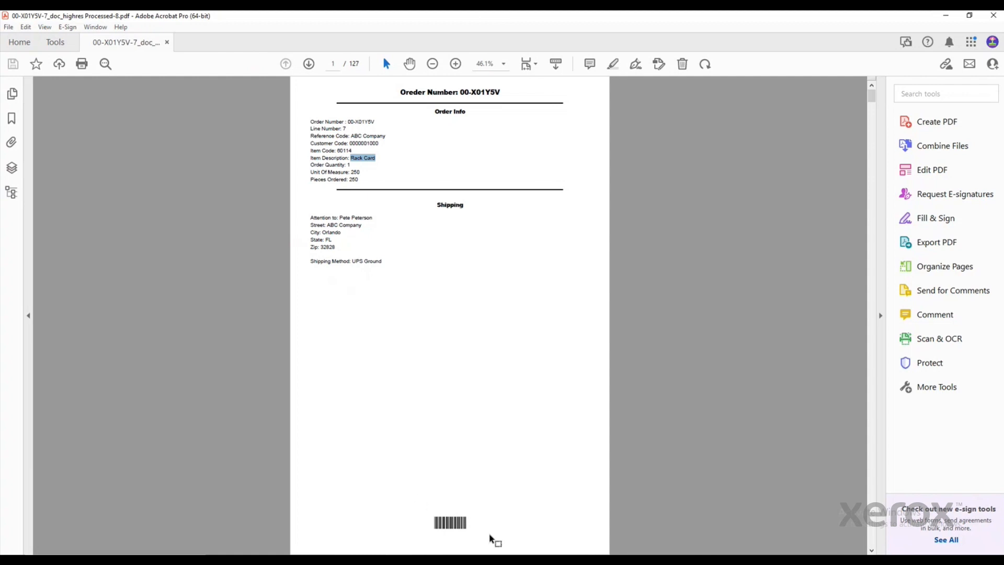
- Examine the processed rack card PDF, comparing the banner page's order details with the imposed four-up sheet
{"action": "scroll", "coordinate": [330, 391], "scroll_direction": "down", "scroll_amount": 5}
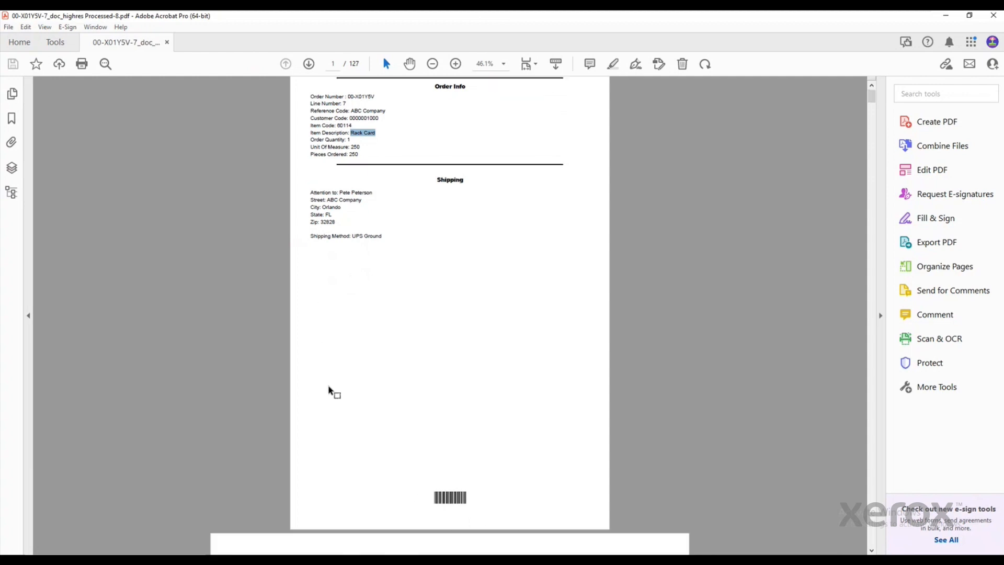
{"action": "scroll", "coordinate": [330, 391], "scroll_direction": "down", "scroll_amount": 5}
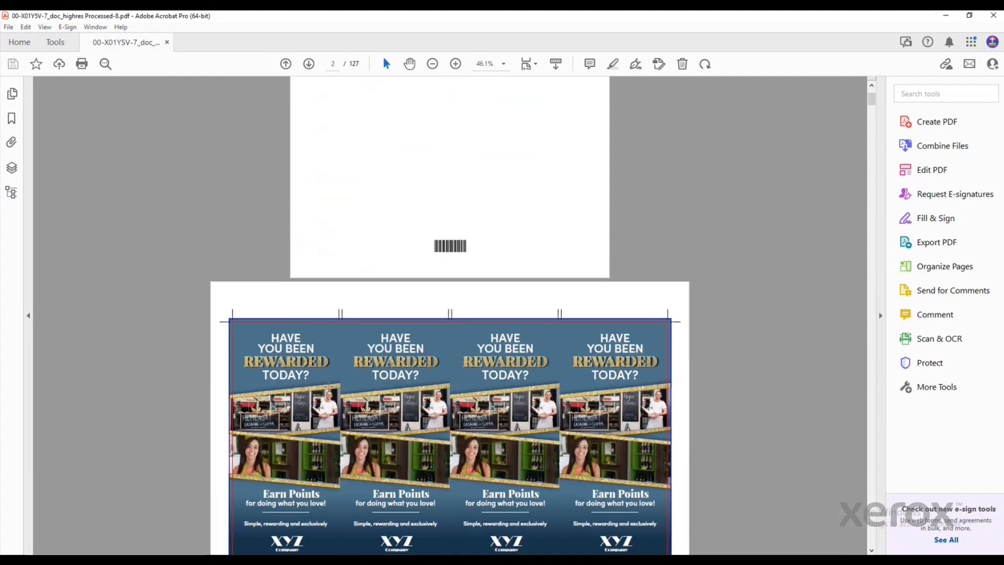
{"action": "scroll", "coordinate": [332, 251], "scroll_direction": "down", "scroll_amount": 4}
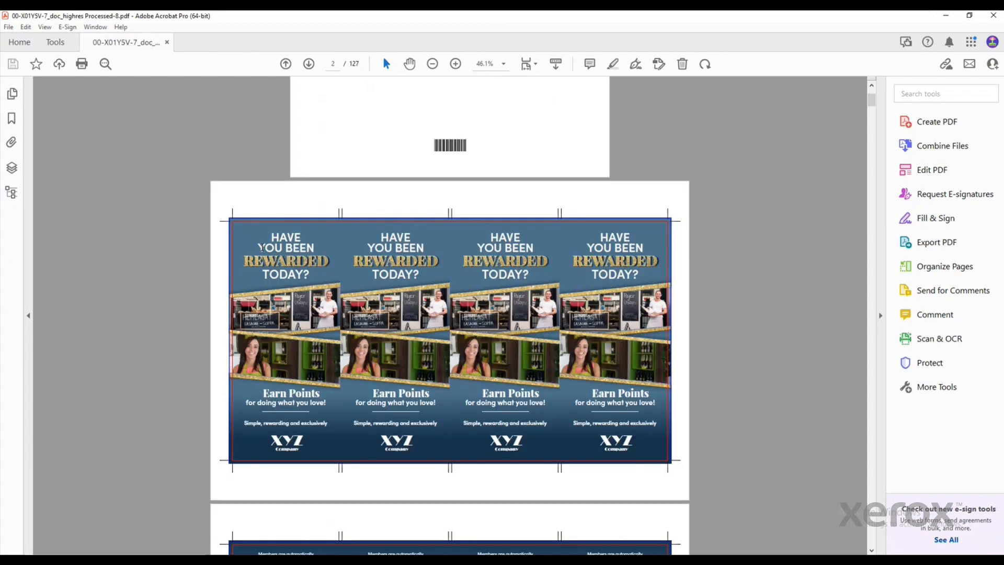
{"action": "scroll", "coordinate": [260, 247], "scroll_direction": "up", "scroll_amount": 14}
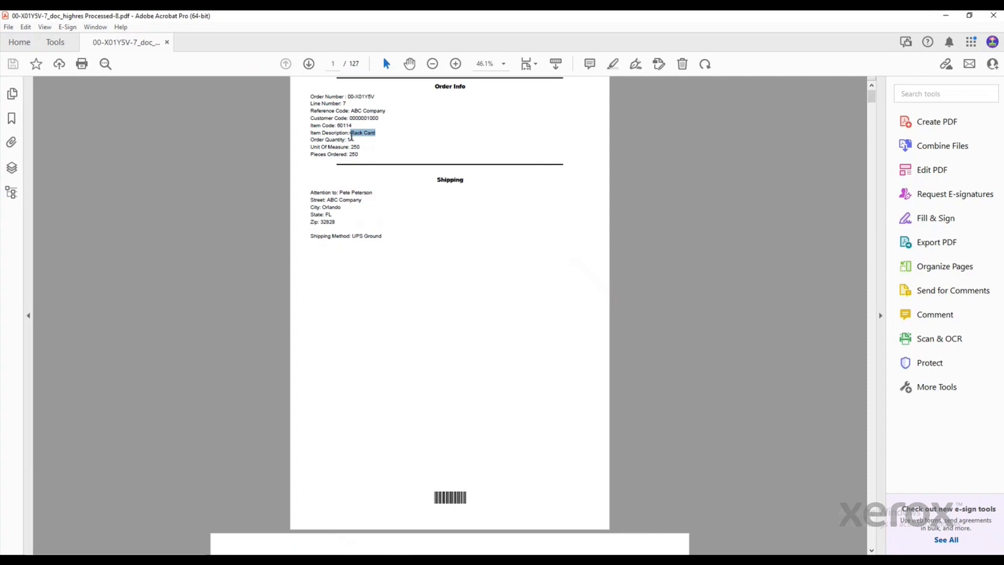
{"action": "scroll", "coordinate": [360, 309], "scroll_direction": "down", "scroll_amount": 11}
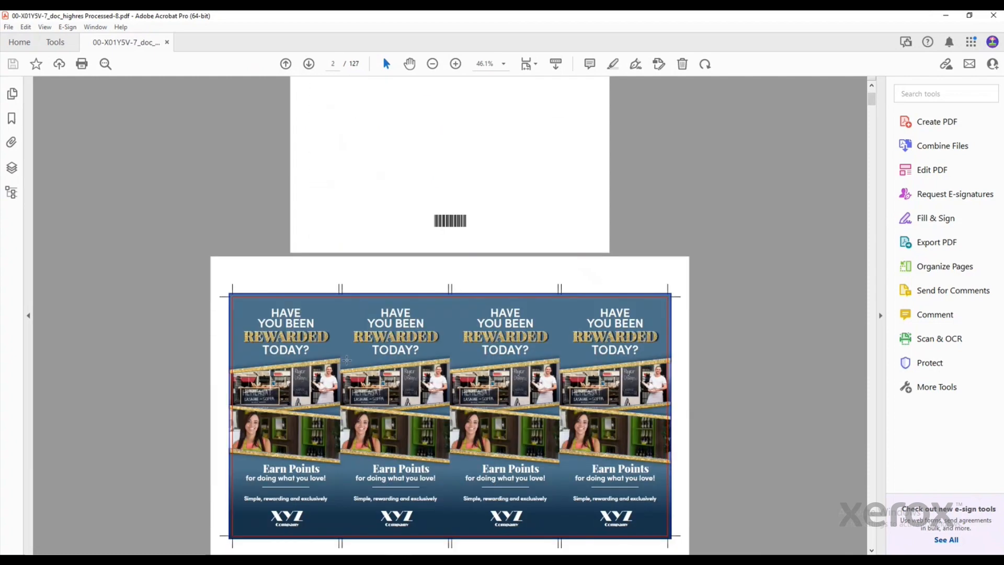
- Switch to FreeFlow Core, open job 1191's processed document and examine its banner page and imposed business card sheets
{"action": "mouse_move", "coordinate": [79, 522]}
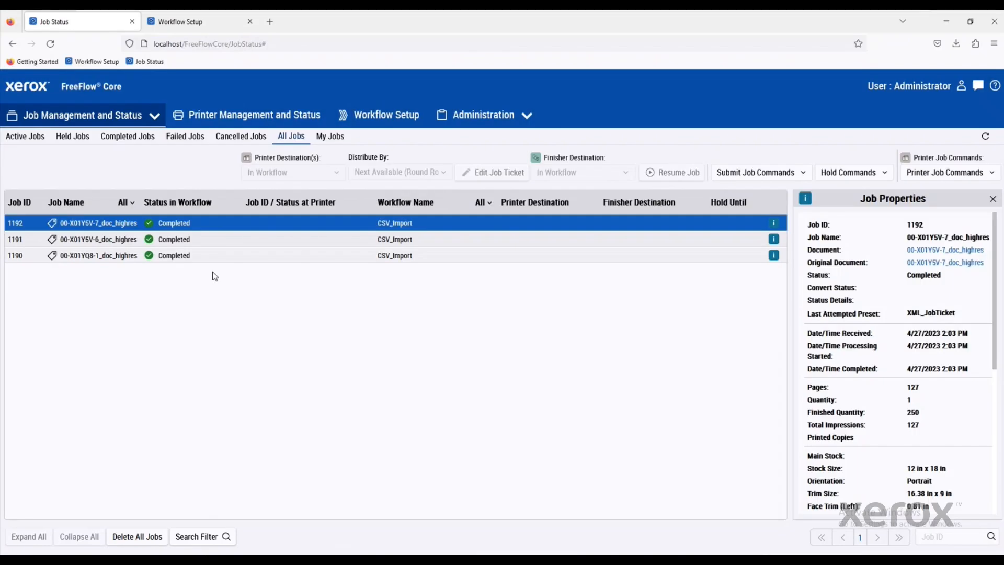
{"action": "left_click", "coordinate": [233, 239]}
{"action": "left_click", "coordinate": [947, 251]}
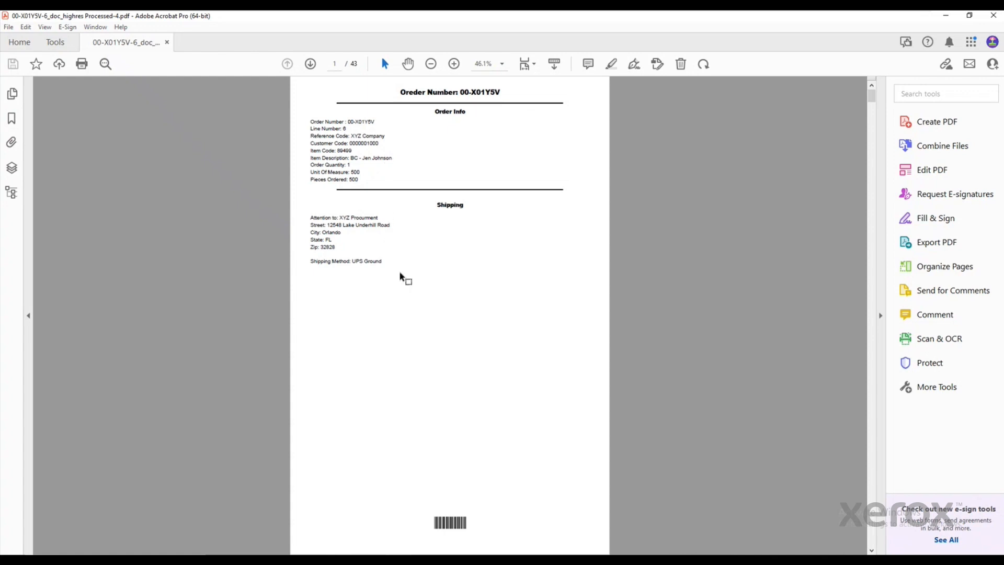
{"action": "scroll", "coordinate": [393, 292], "scroll_direction": "down", "scroll_amount": 5}
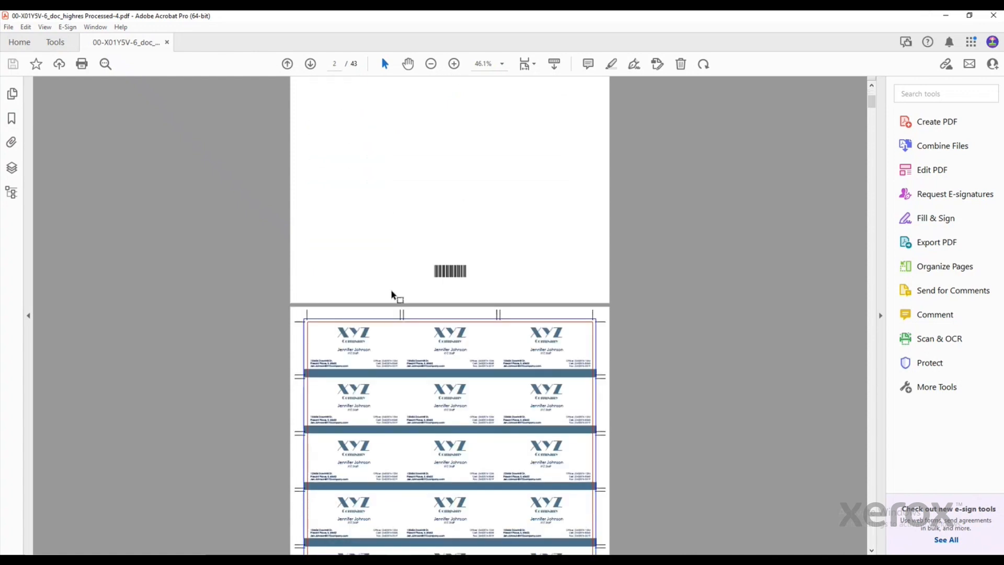
{"action": "scroll", "coordinate": [393, 295], "scroll_direction": "down", "scroll_amount": 4}
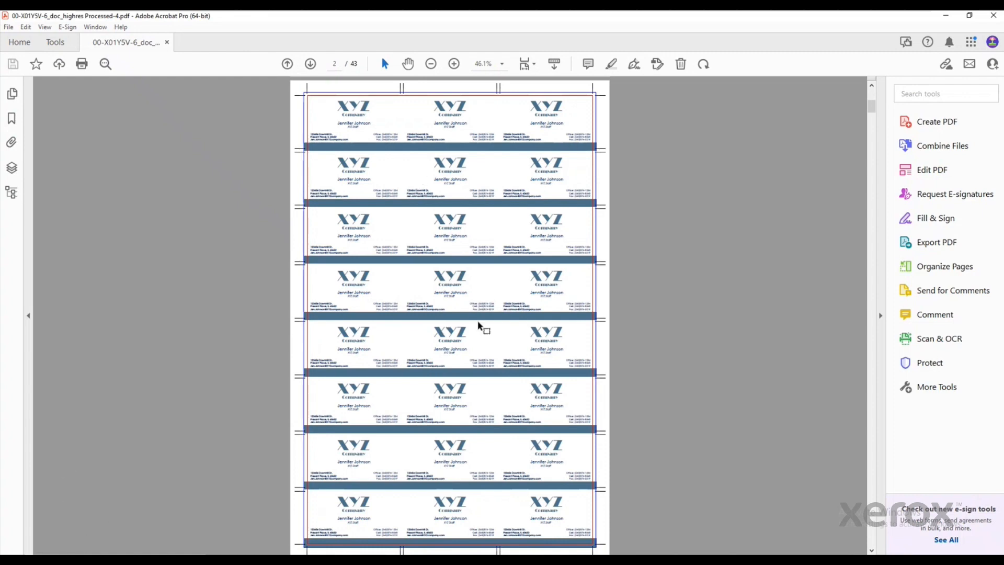
{"action": "scroll", "coordinate": [479, 327], "scroll_direction": "down", "scroll_amount": 10}
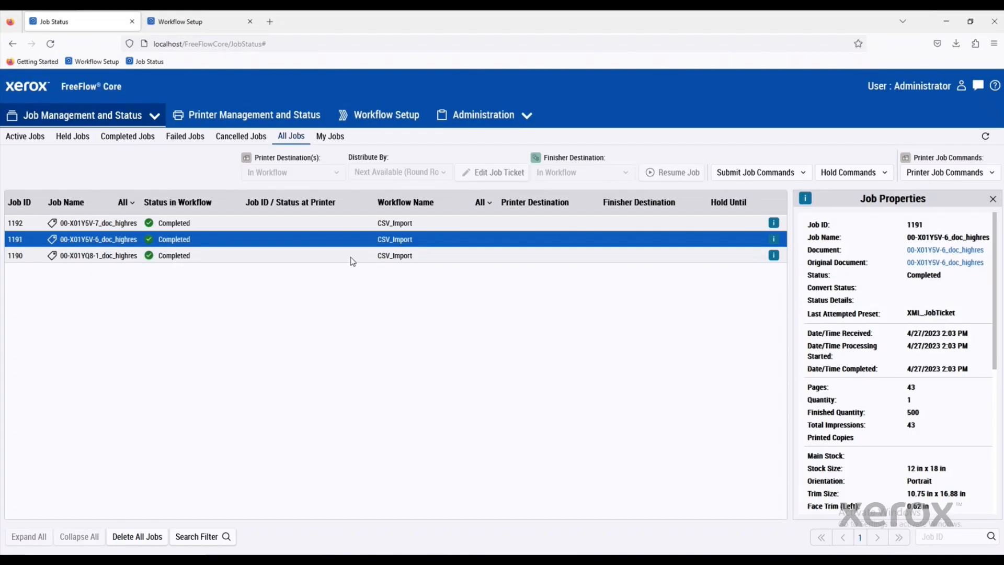
- Open the XML_Route_Item_Code (1) routing process in the CSV_Import workflow and look through its item code rules
{"action": "left_click", "coordinate": [186, 23]}
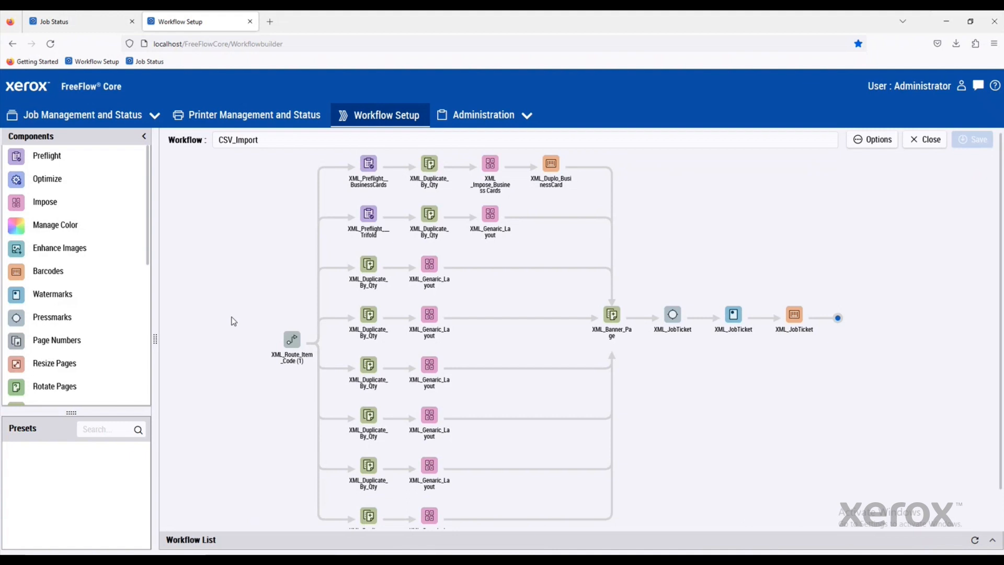
{"action": "double_click", "coordinate": [293, 343]}
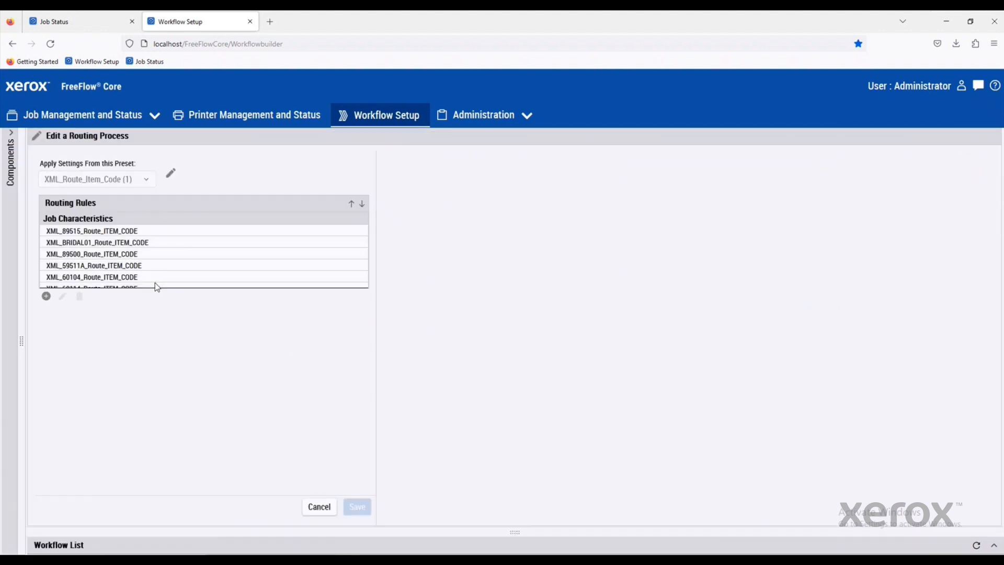
{"action": "left_click", "coordinate": [151, 232]}
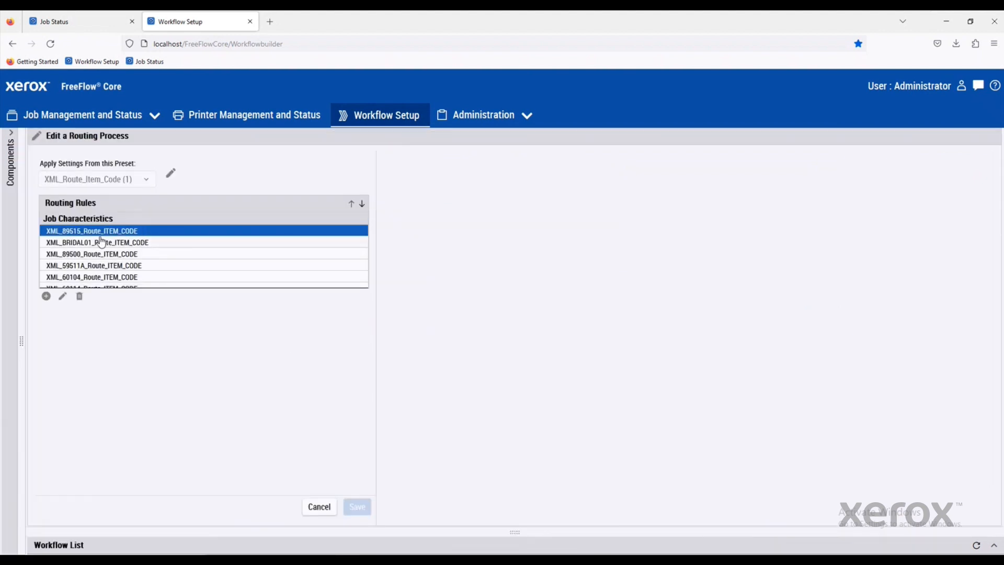
{"action": "left_click", "coordinate": [154, 242]}
{"action": "left_click", "coordinate": [152, 254]}
{"action": "left_click", "coordinate": [152, 265]}
- Review the condition of the XML_59511A_Route_ITEM_CODE job characteristic, save it and leave the routing process
{"action": "left_click", "coordinate": [65, 296]}
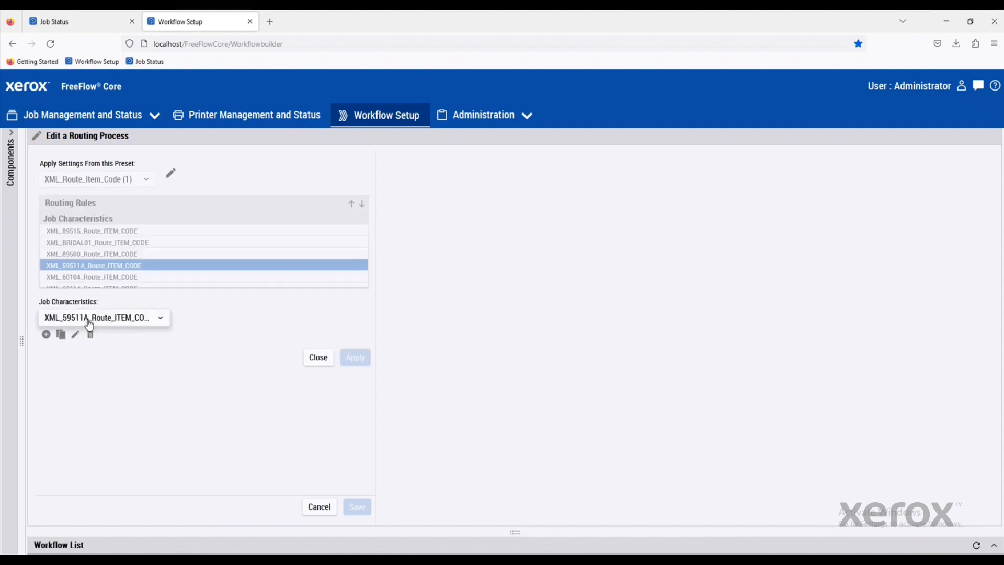
{"action": "left_click", "coordinate": [76, 336]}
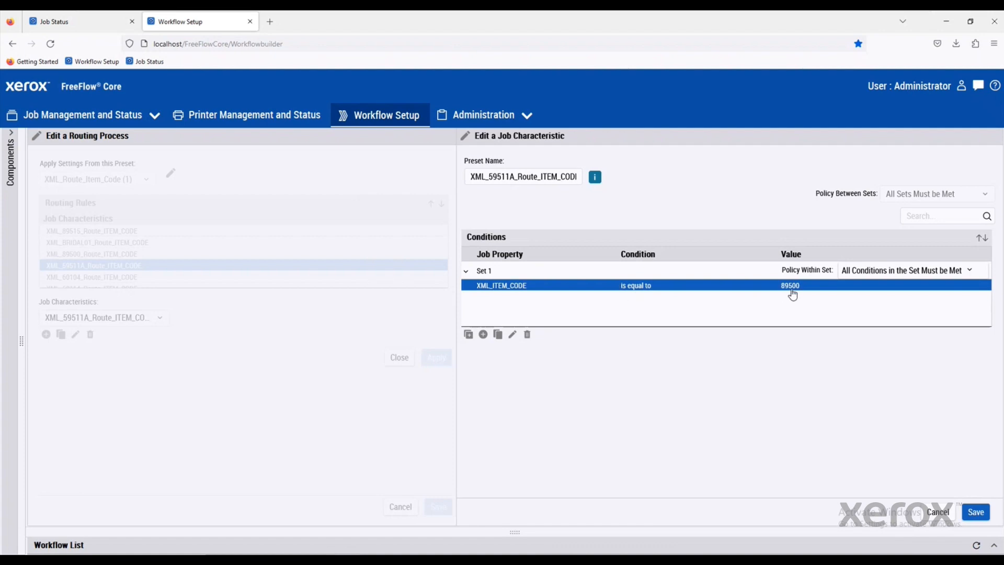
{"action": "left_click", "coordinate": [968, 512]}
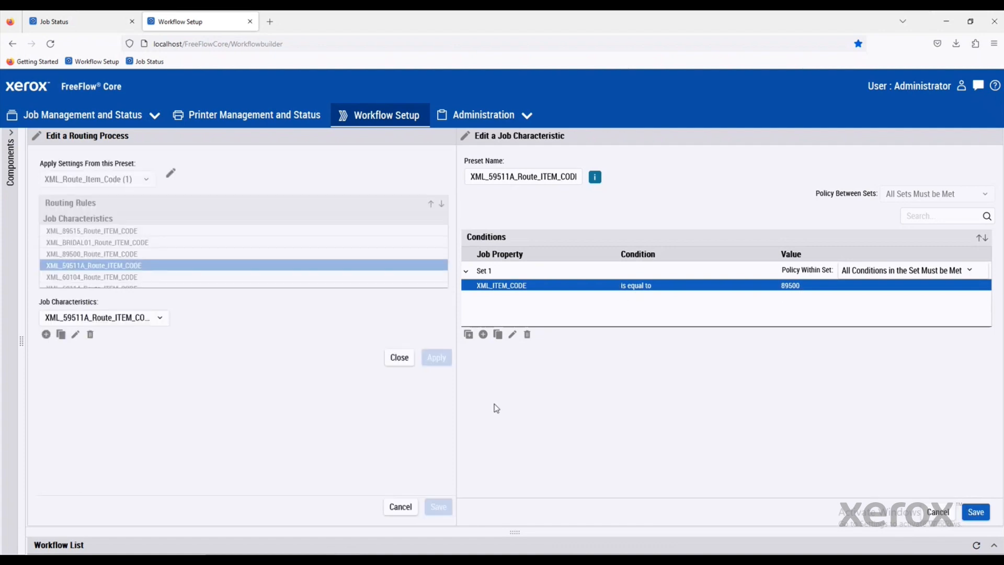
{"action": "left_click", "coordinate": [318, 360]}
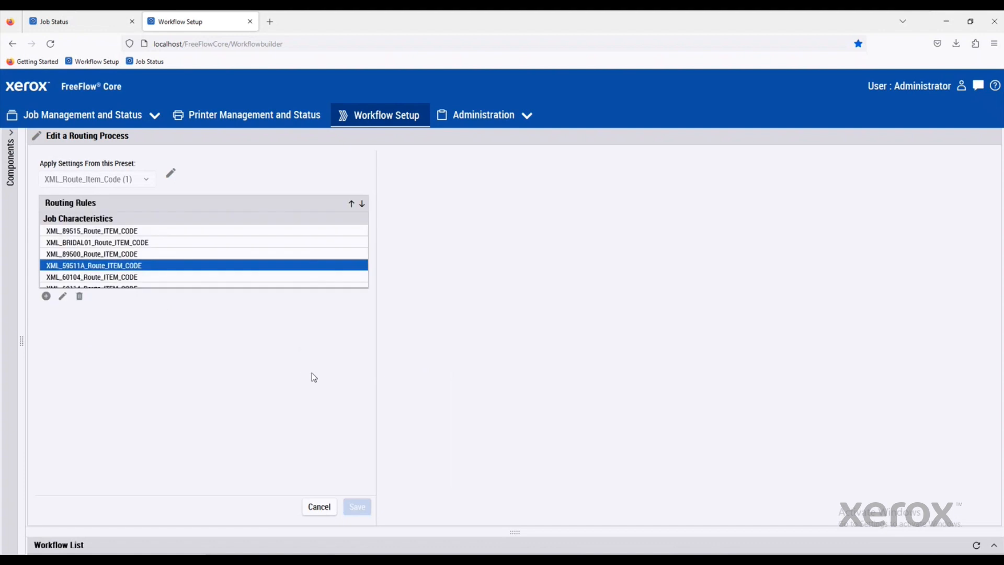
{"action": "left_click", "coordinate": [319, 506]}
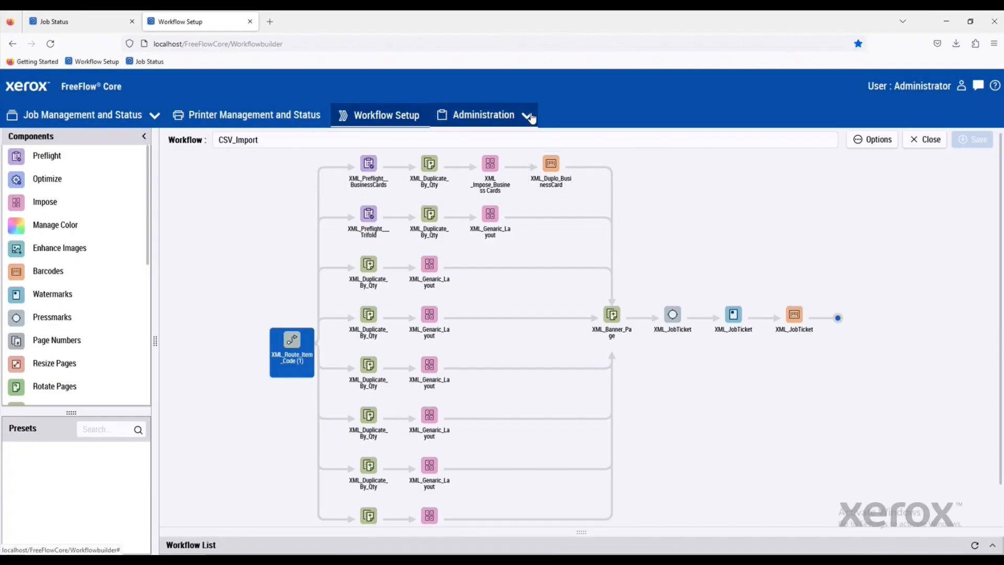
- Leave the workflow for the hot folder setup, open the CSV Inport hot folder for editing and look at the selectable folder locations
{"action": "left_click", "coordinate": [531, 117]}
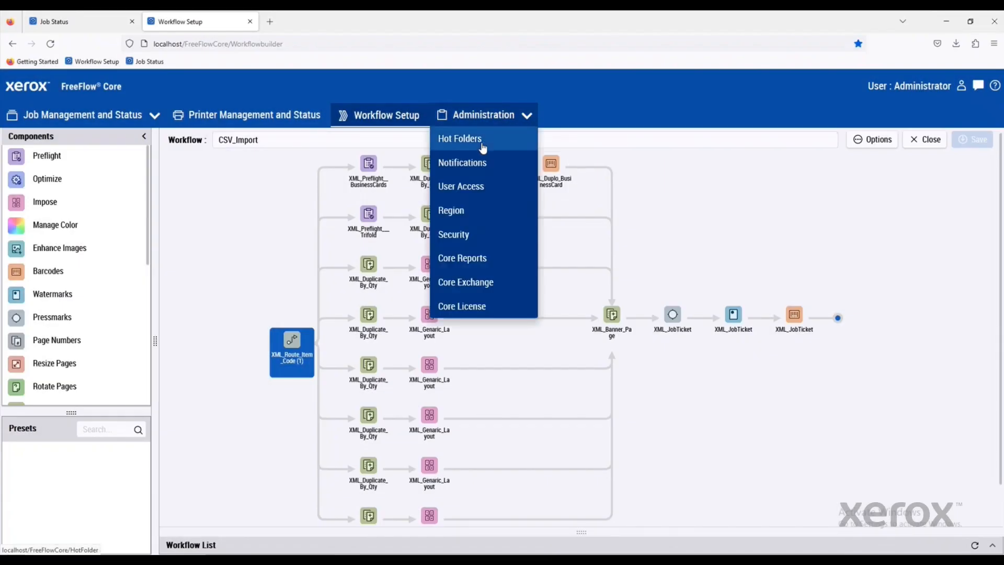
{"action": "left_click", "coordinate": [454, 139]}
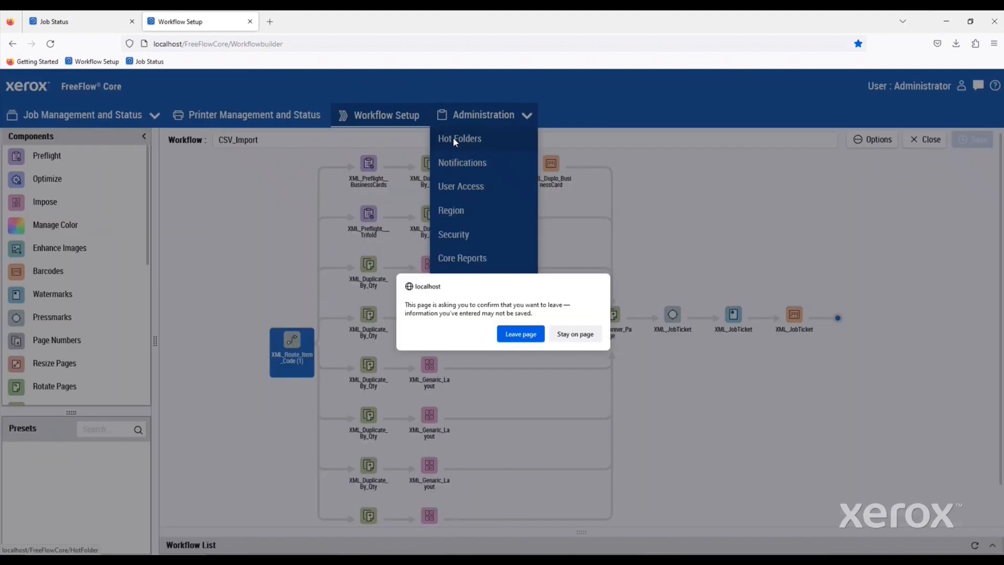
{"action": "left_click", "coordinate": [523, 333]}
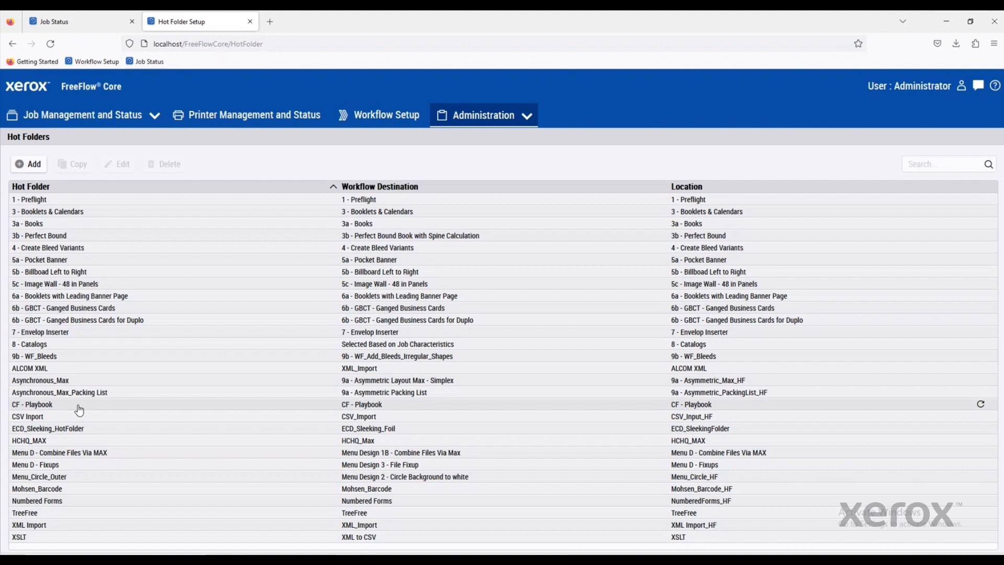
{"action": "left_click", "coordinate": [70, 416]}
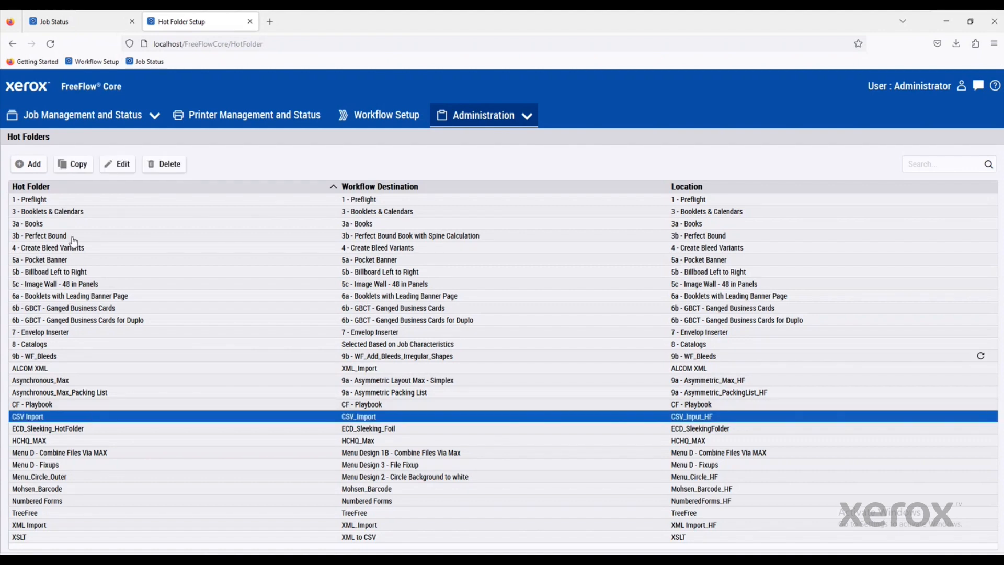
{"action": "left_click", "coordinate": [117, 164]}
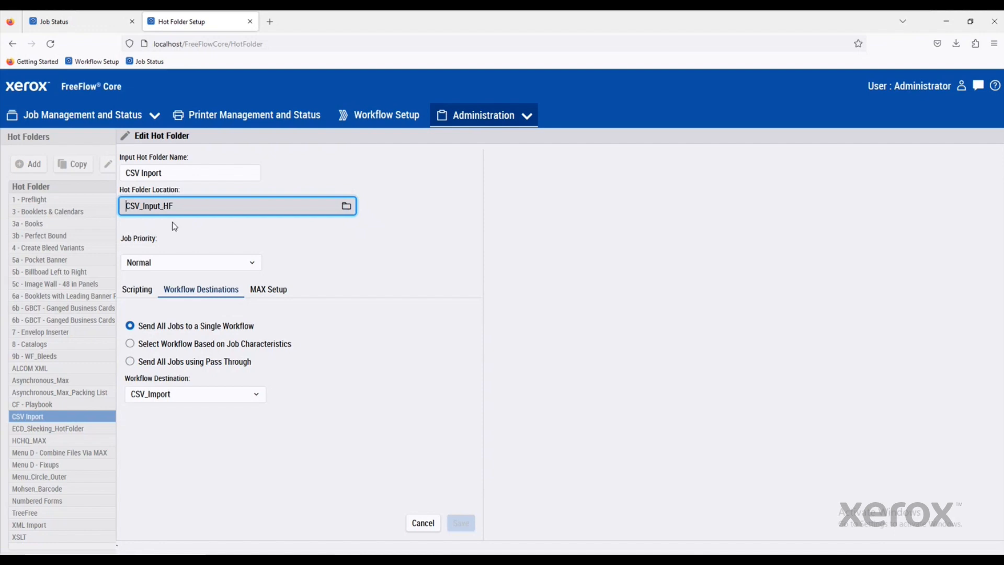
{"action": "left_click", "coordinate": [346, 206]}
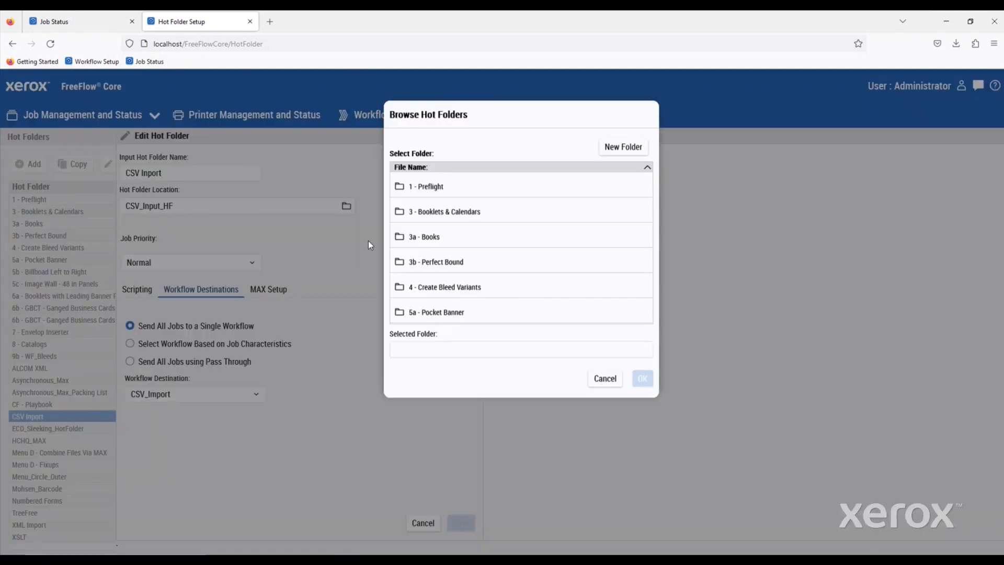
{"action": "left_click", "coordinate": [605, 379]}
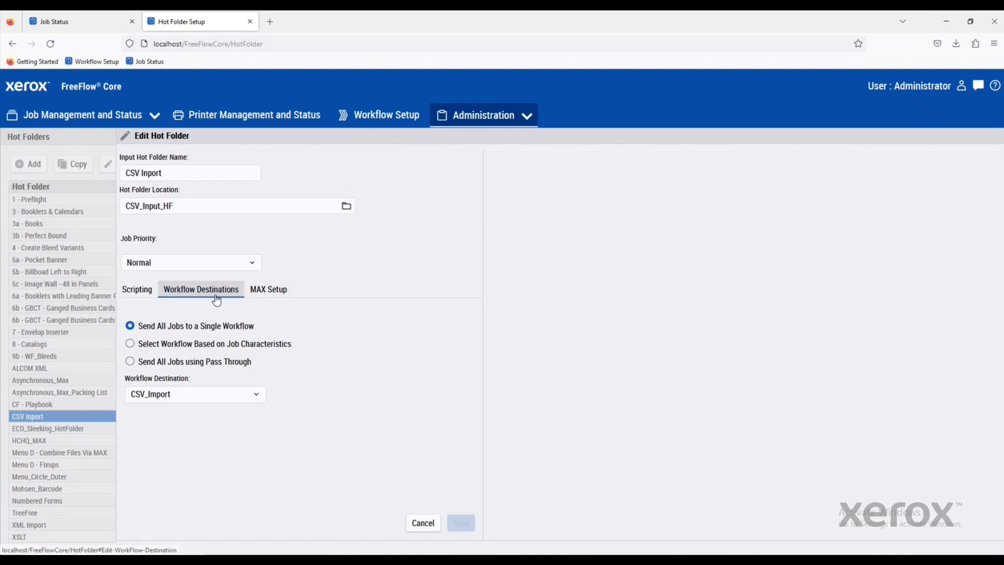
- Review the hot folder's MAX setup, covering the standard field columns, default source file location and custom fields
{"action": "left_click", "coordinate": [264, 293]}
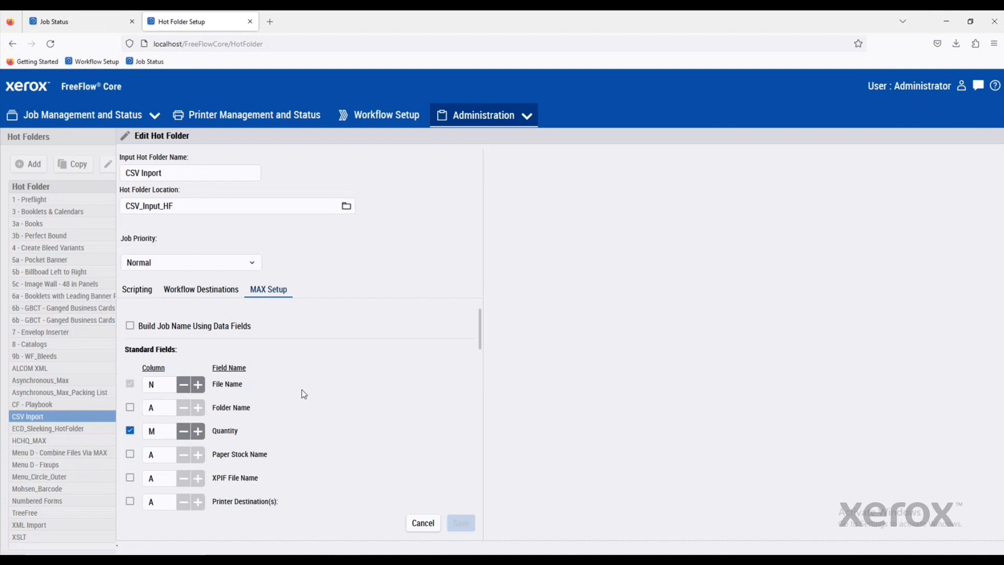
{"action": "scroll", "coordinate": [300, 389], "scroll_direction": "down", "scroll_amount": 7}
{"action": "scroll", "coordinate": [299, 385], "scroll_direction": "up", "scroll_amount": 7}
{"action": "scroll", "coordinate": [253, 386], "scroll_direction": "down", "scroll_amount": 2}
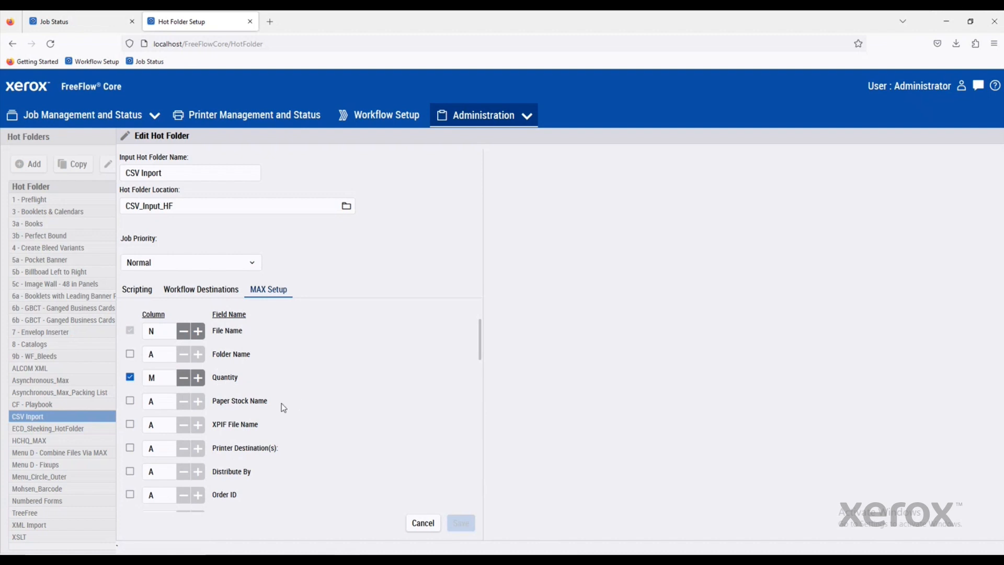
{"action": "scroll", "coordinate": [312, 423], "scroll_direction": "down", "scroll_amount": 15}
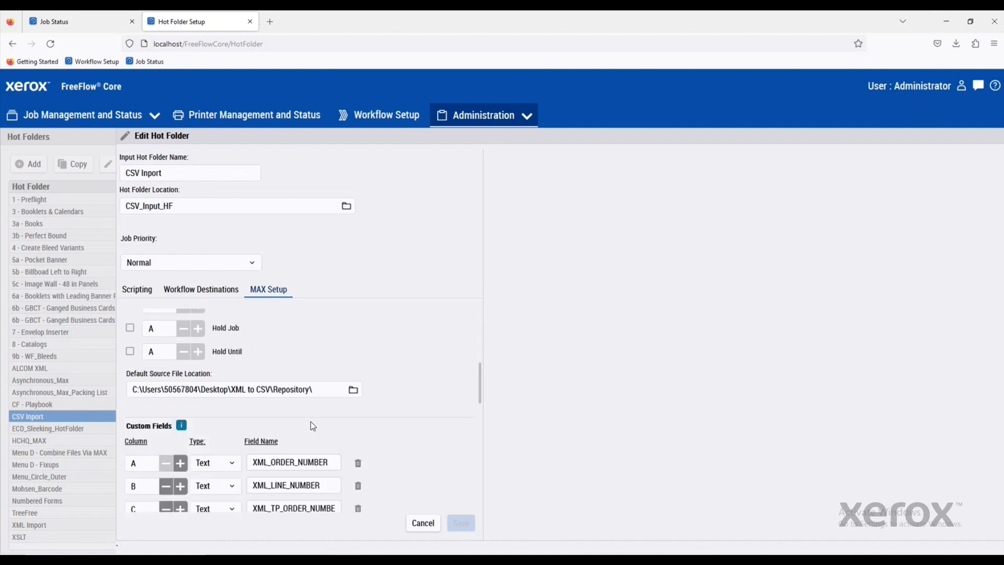
{"action": "scroll", "coordinate": [311, 421], "scroll_direction": "up", "scroll_amount": 2}
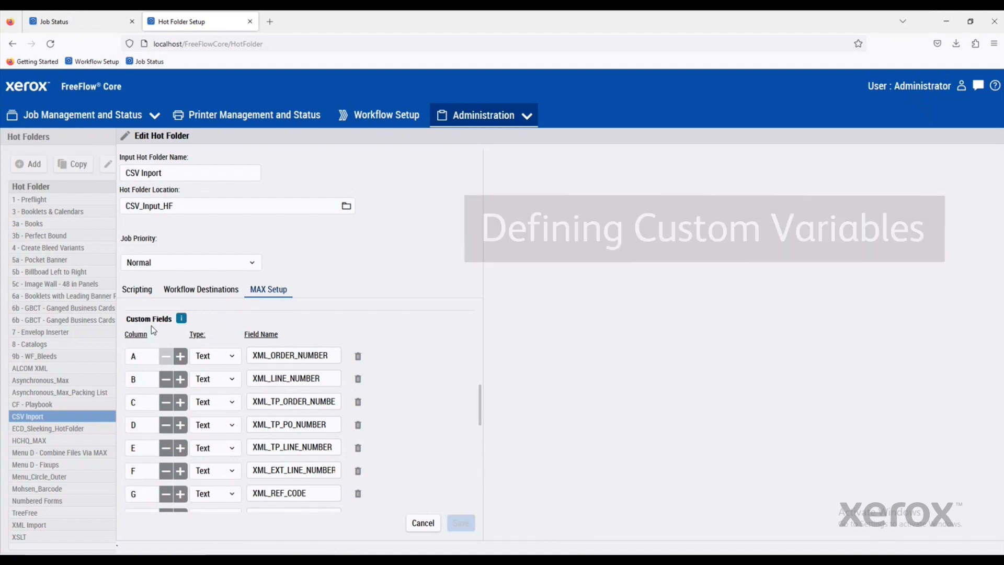
- Examine how custom field columns A, B and D map to their XML field names, and cancel editing the hot folder
{"action": "left_click", "coordinate": [143, 356]}
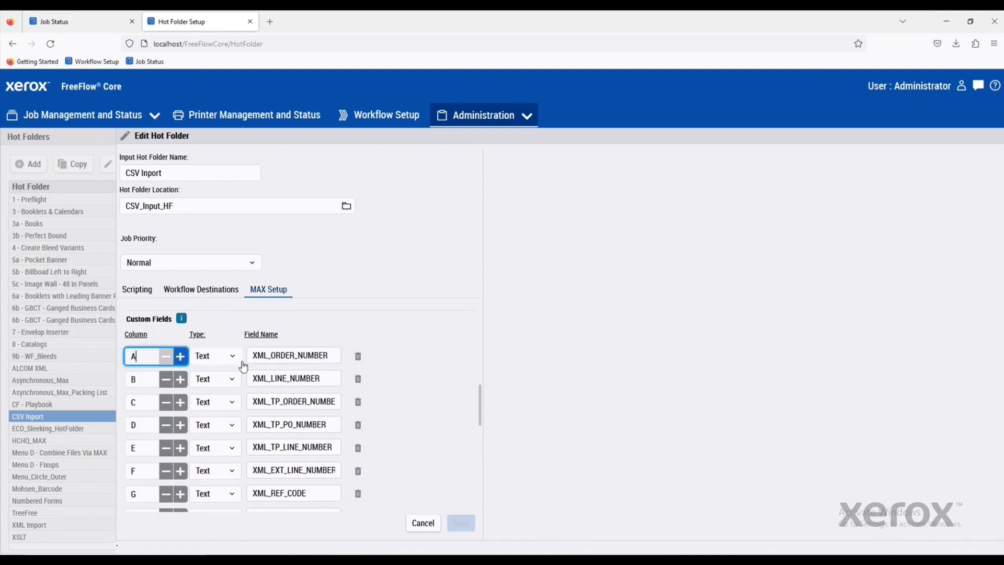
{"action": "double_click", "coordinate": [334, 358]}
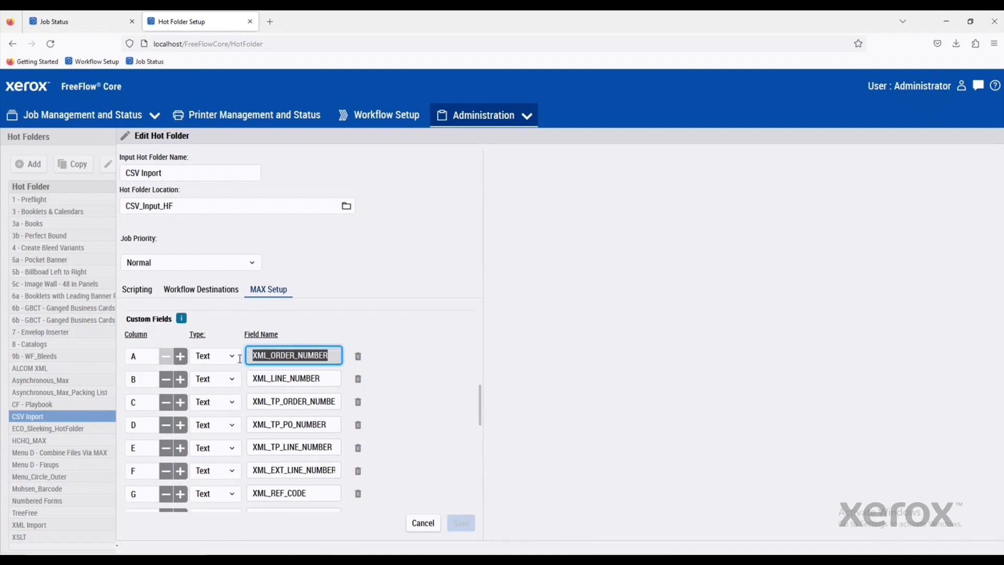
{"action": "left_click", "coordinate": [139, 379]}
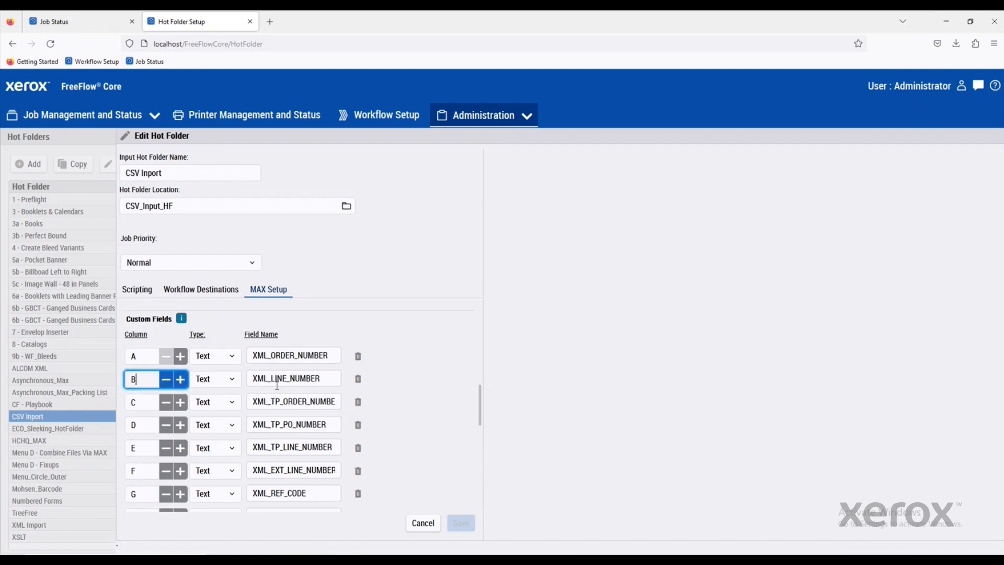
{"action": "left_click", "coordinate": [315, 378]}
{"action": "left_click_drag", "start_coordinate": [315, 377], "coordinate": [277, 378]}
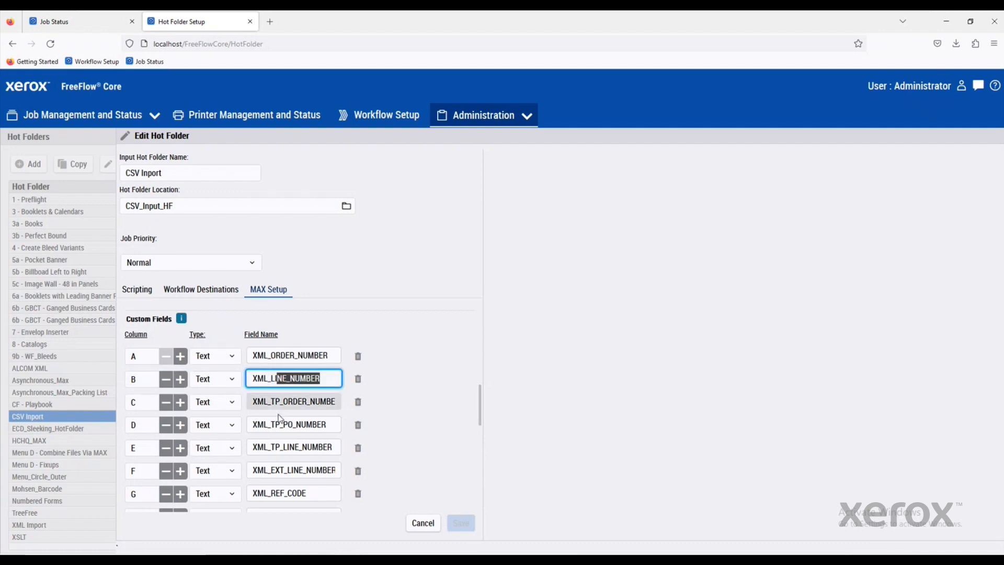
{"action": "left_click_drag", "start_coordinate": [329, 426], "coordinate": [289, 424]}
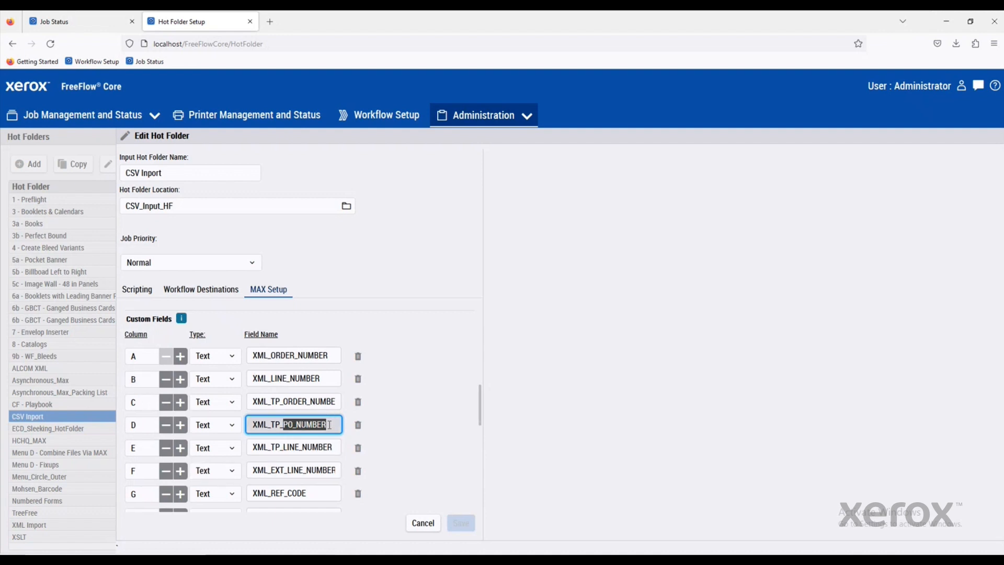
{"action": "left_click", "coordinate": [421, 523]}
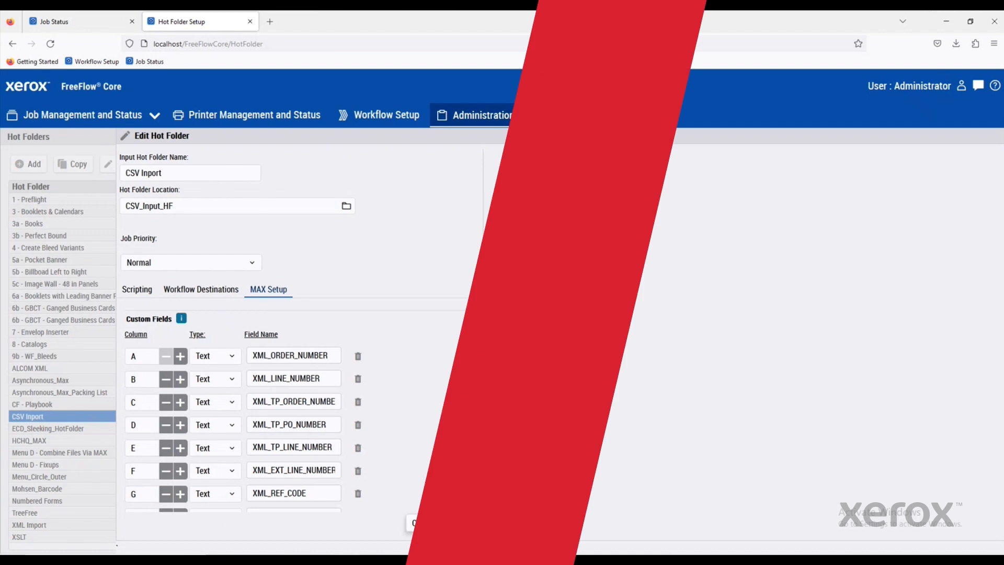